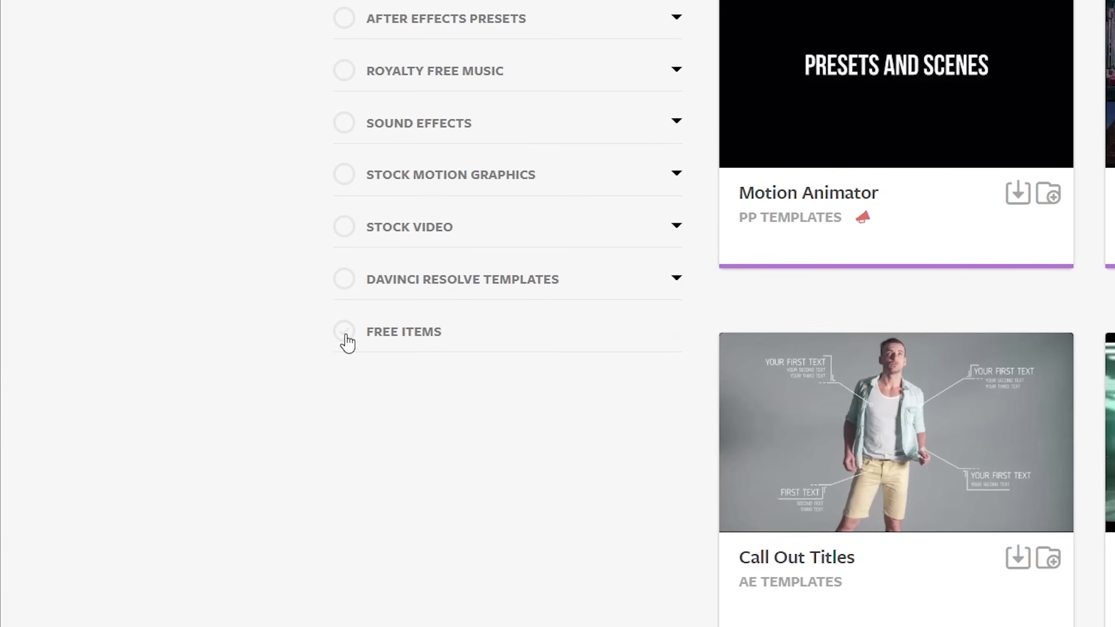
Tick Free Items in the Filter Results sidebar so only free templates are listed.
left_click(345, 335)
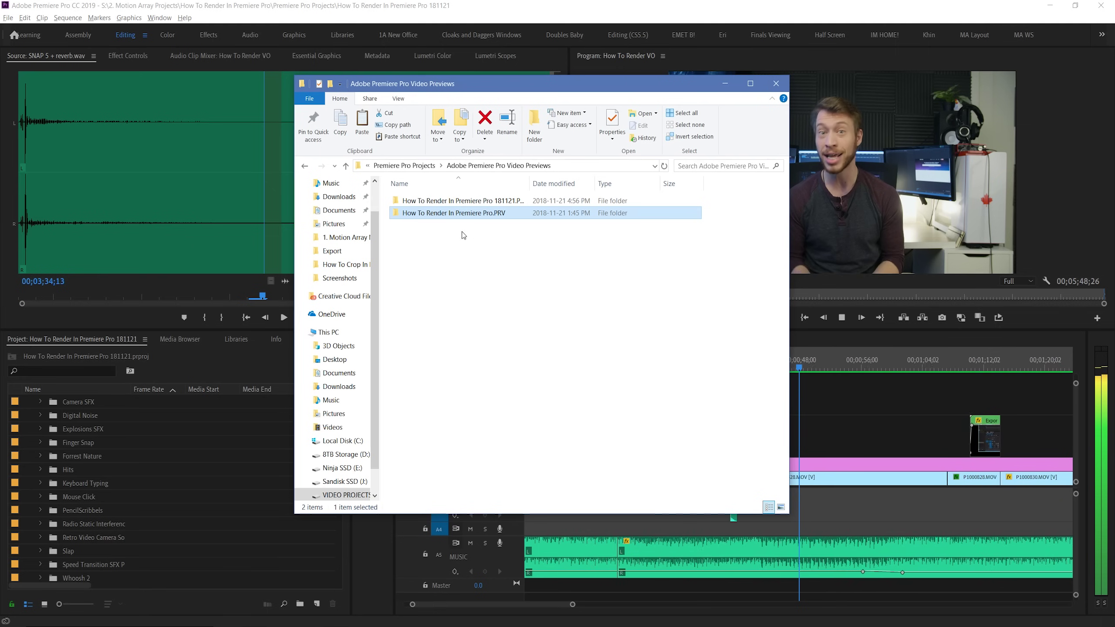
Open the How To Render In Premiere Pro.PRV folder and scroll through its rendered preview files.
double_click(457, 213)
scroll(570, 308, "down", 1)
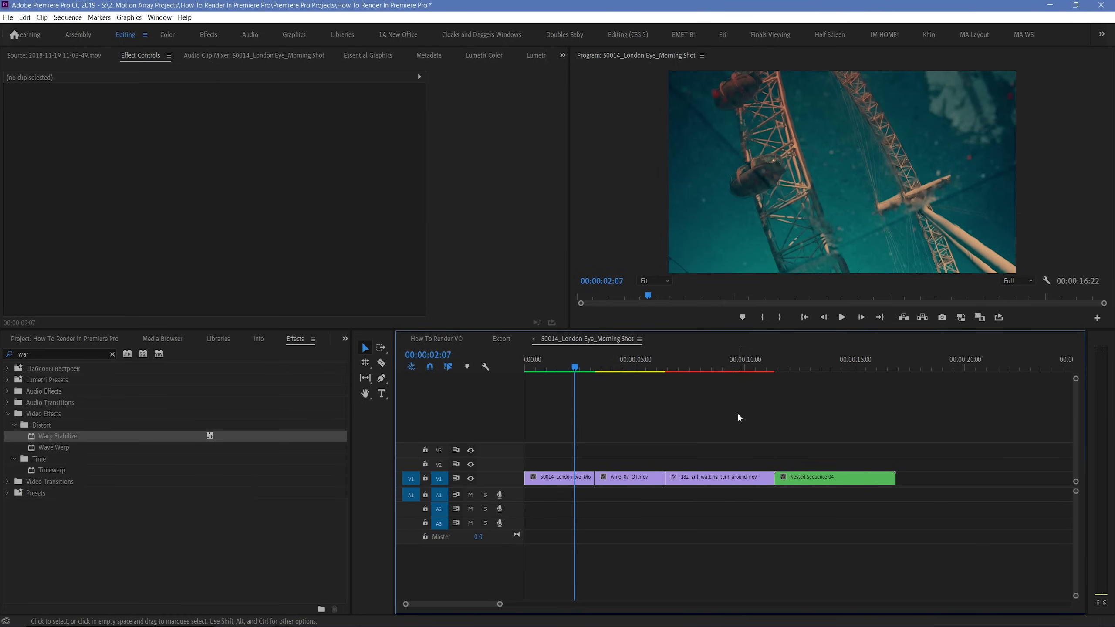
left_click_drag(574, 367, 711, 381)
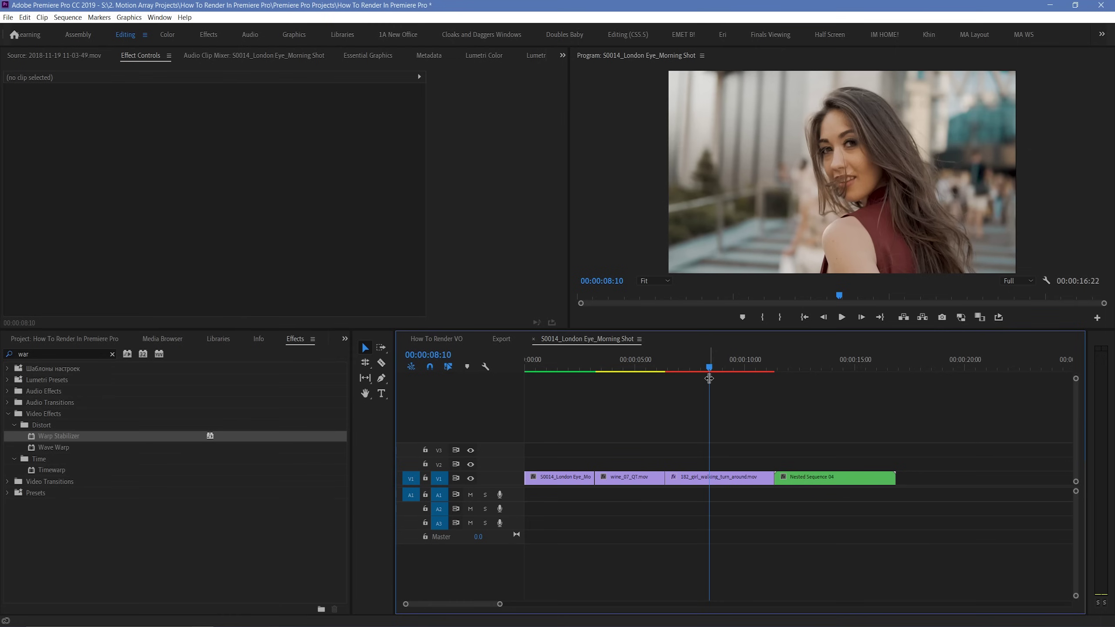
left_click(670, 359)
key("space")
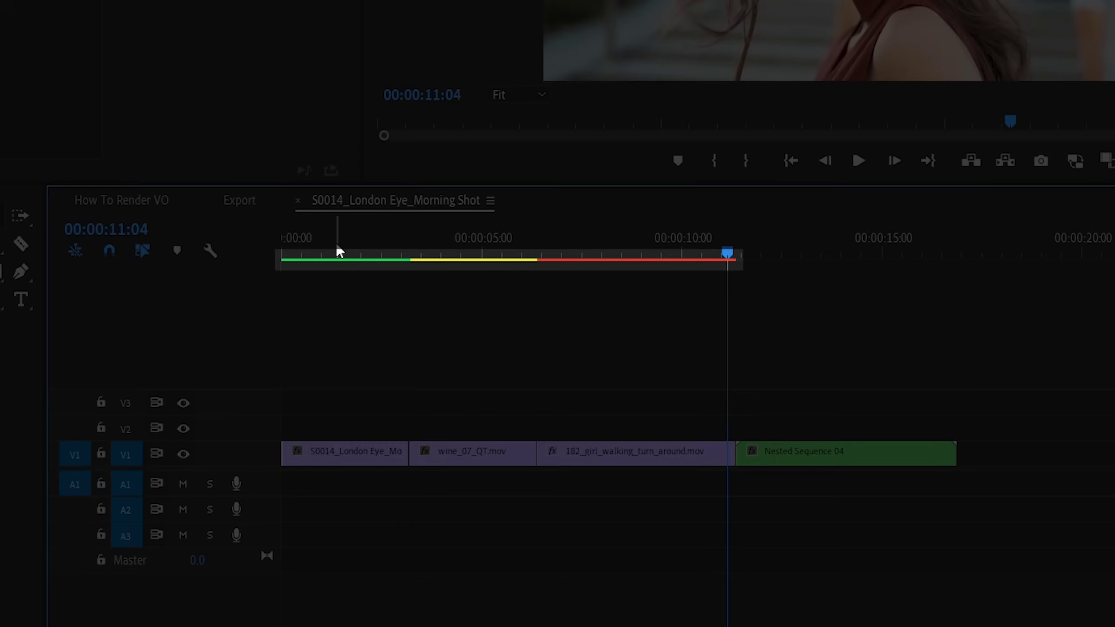
left_click(337, 252)
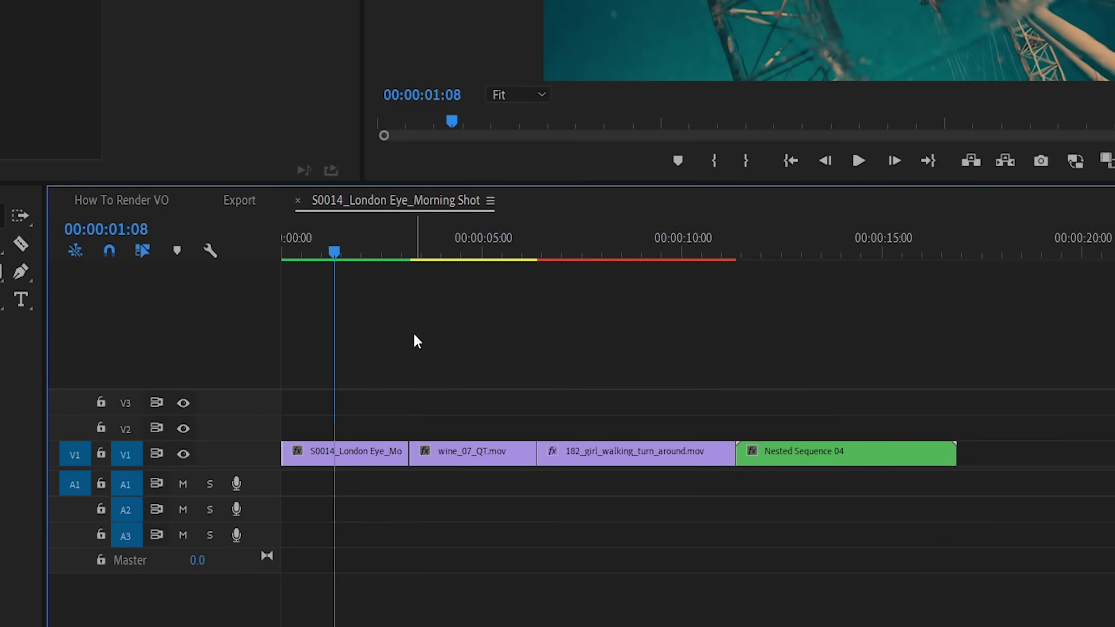
left_click(290, 255)
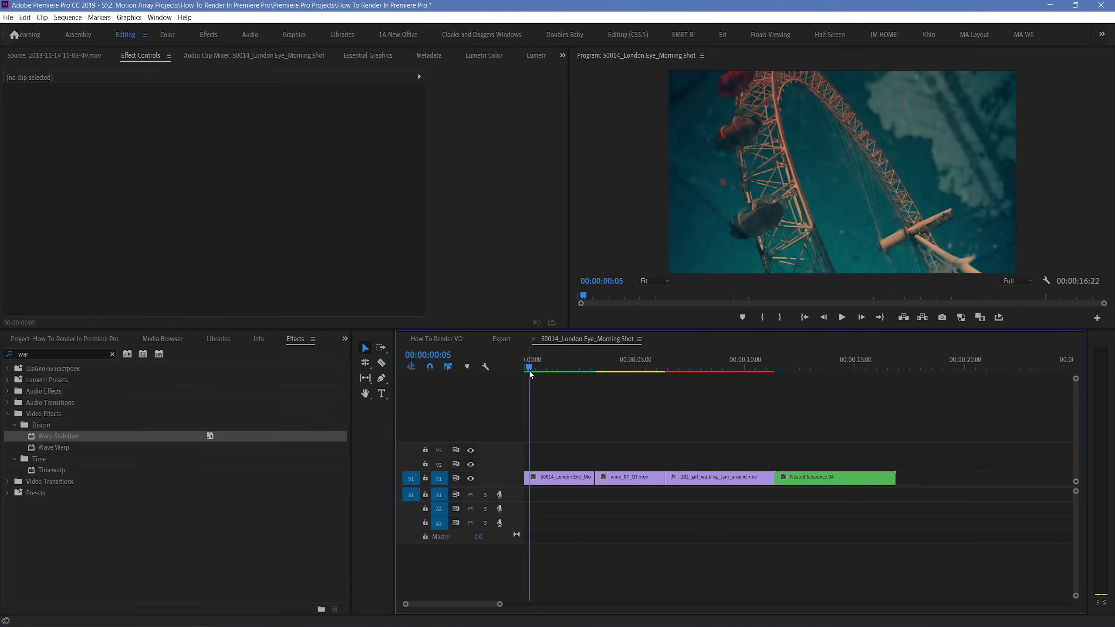
key("space")
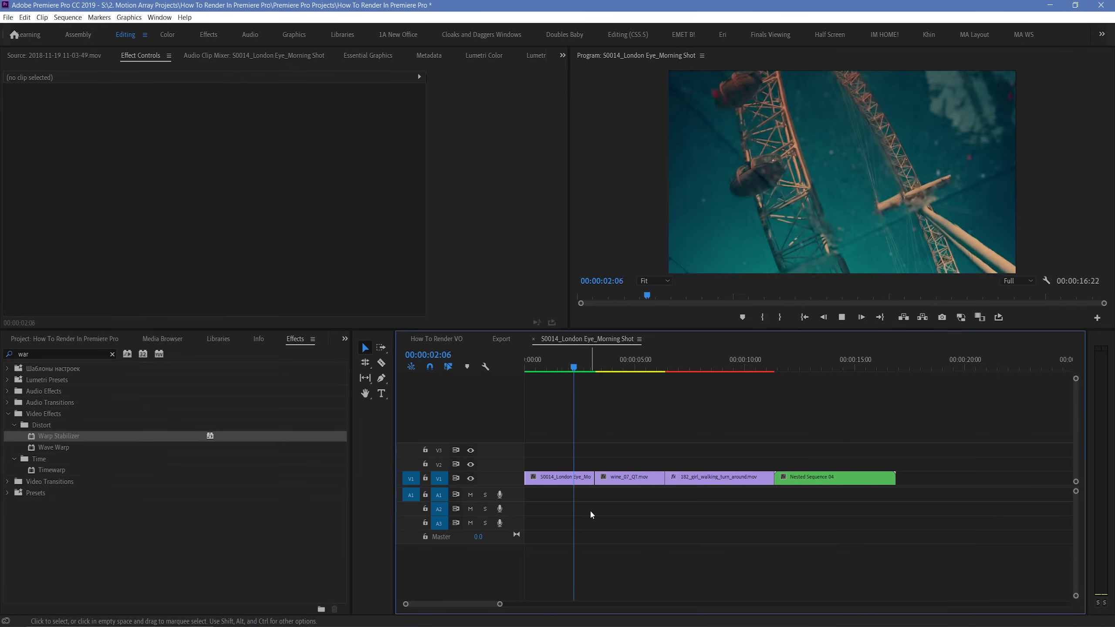
key("space")
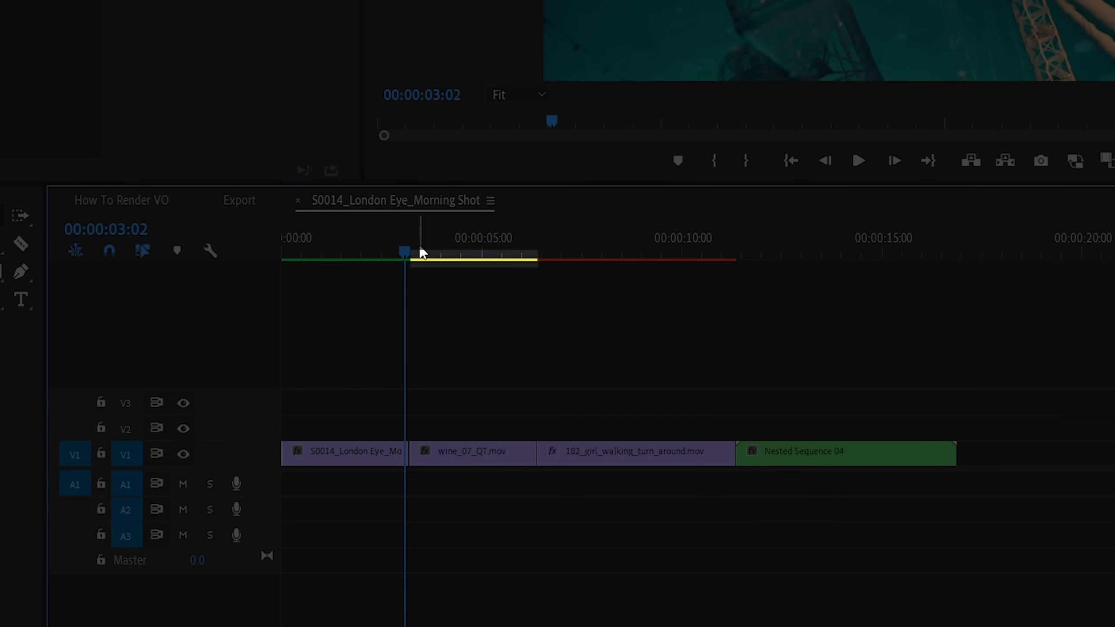
left_click(417, 251)
key("space")
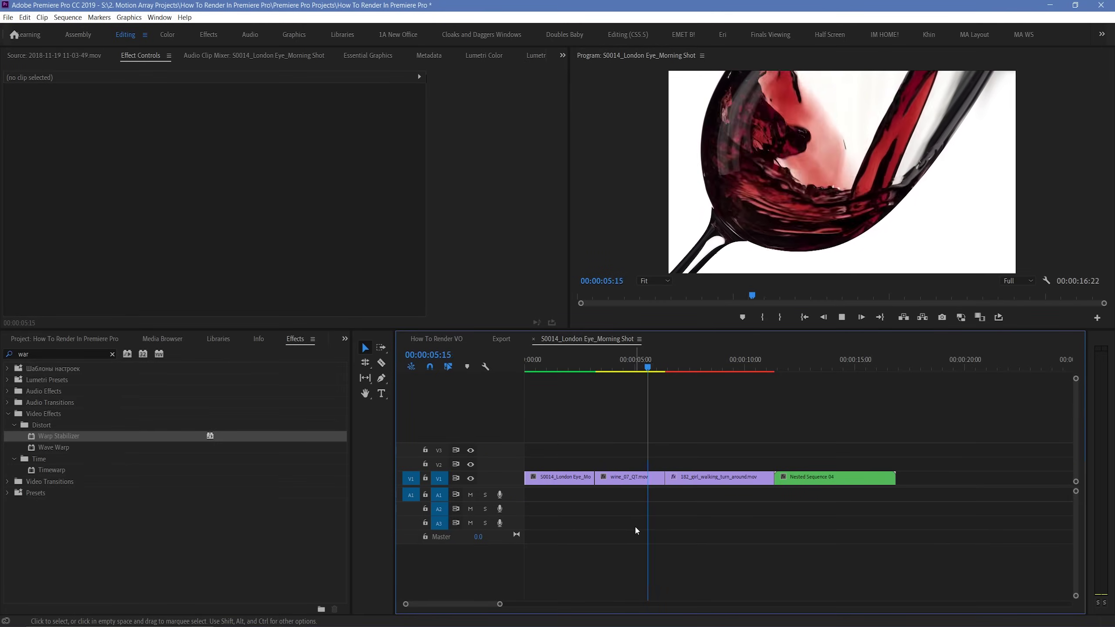
key("space")
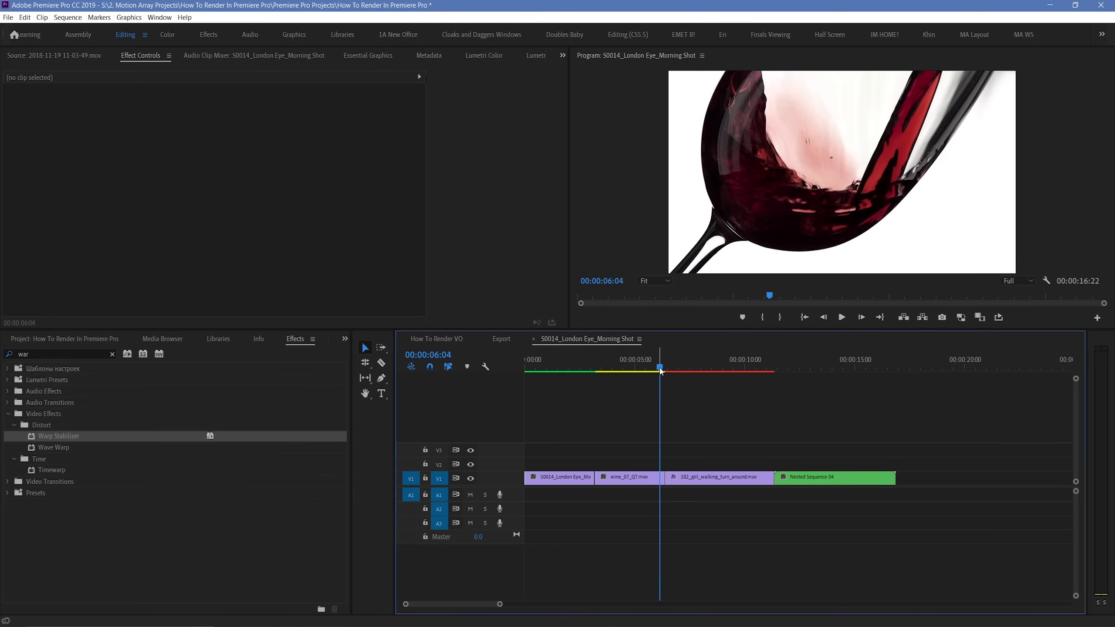
left_click_drag(604, 382, 597, 382)
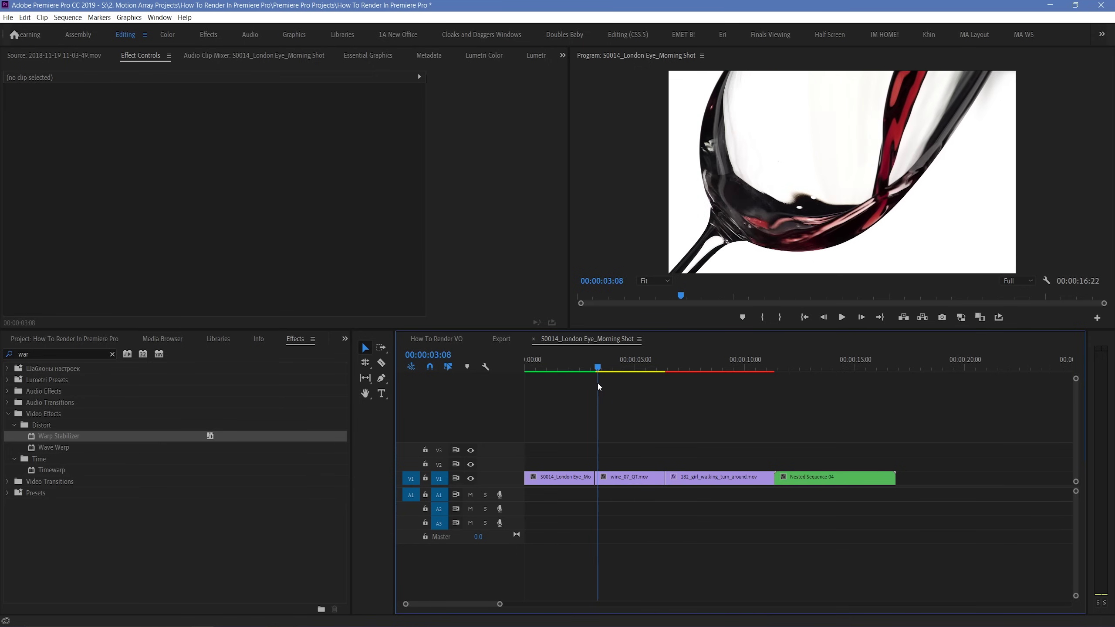
key("space")
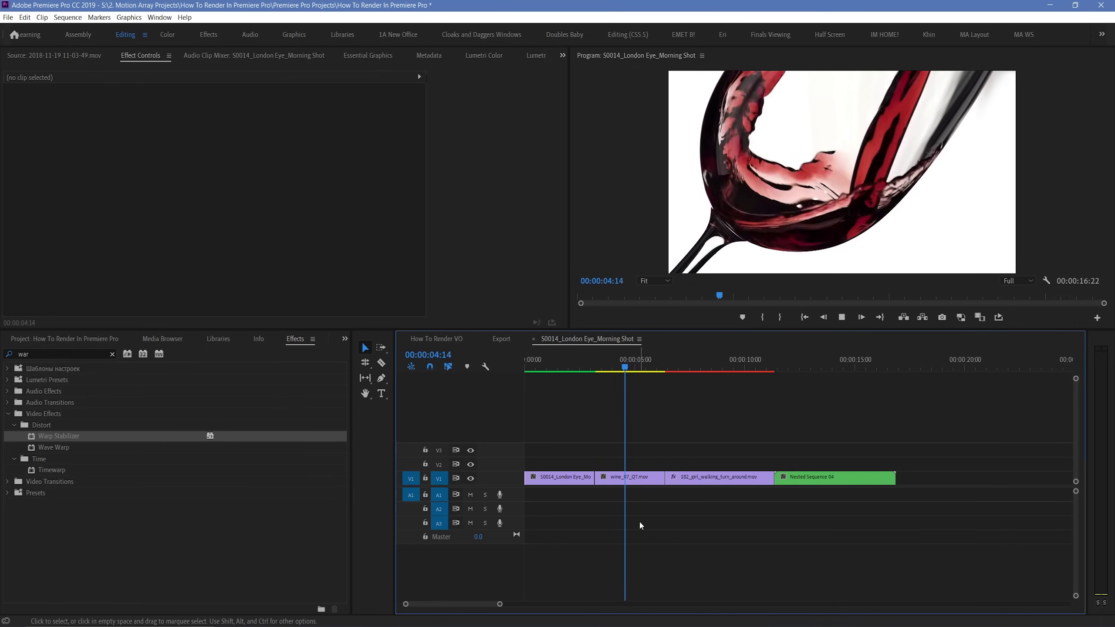
key("space")
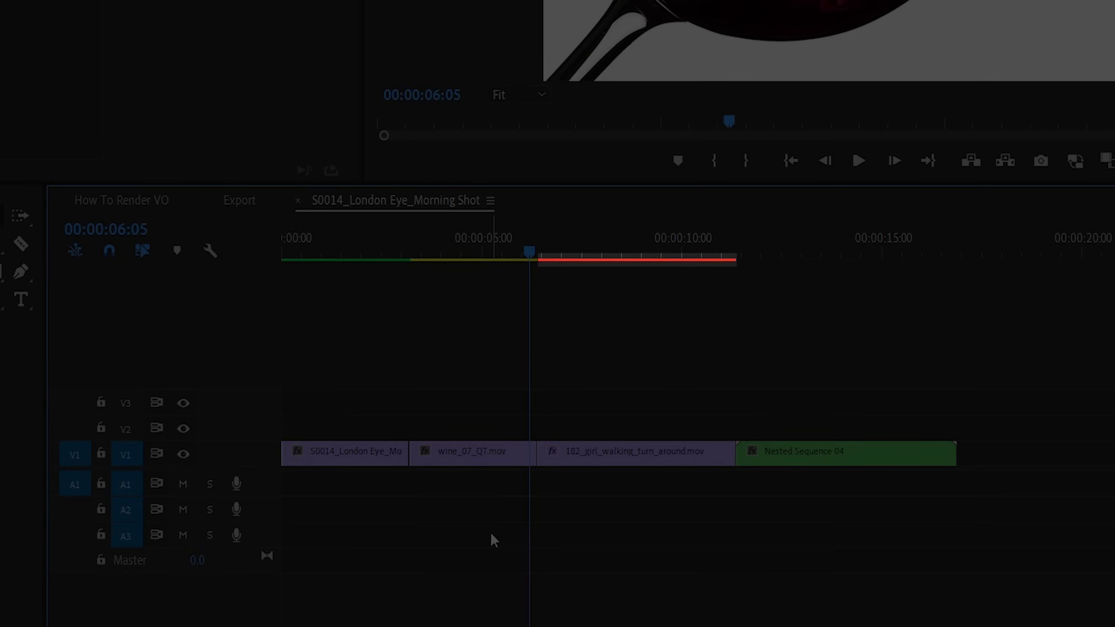
left_click_drag(527, 251, 546, 315)
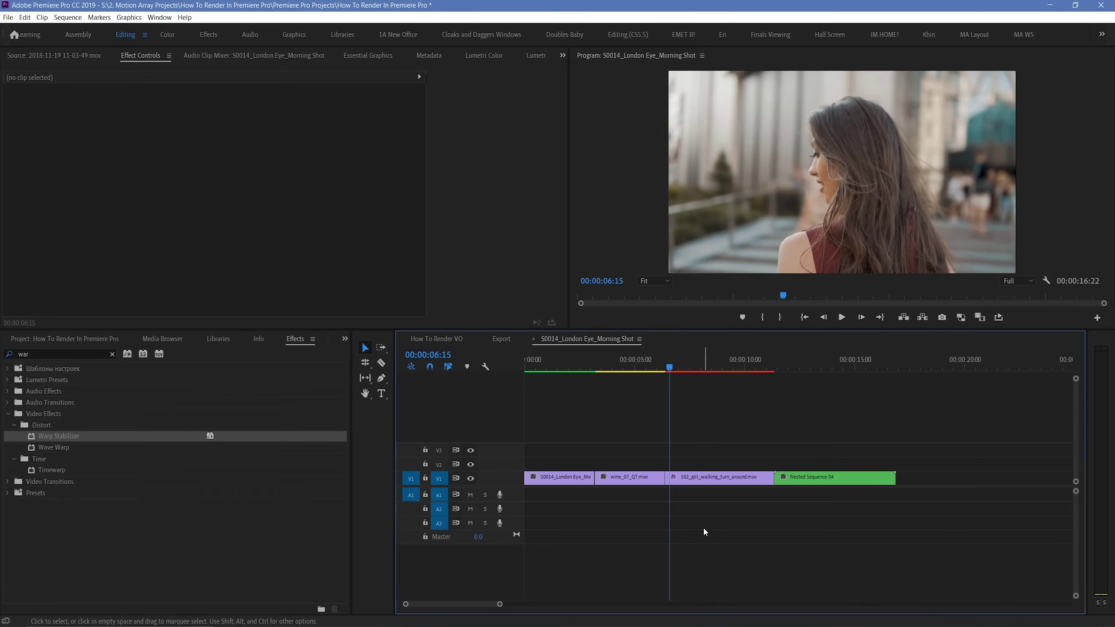
key("space")
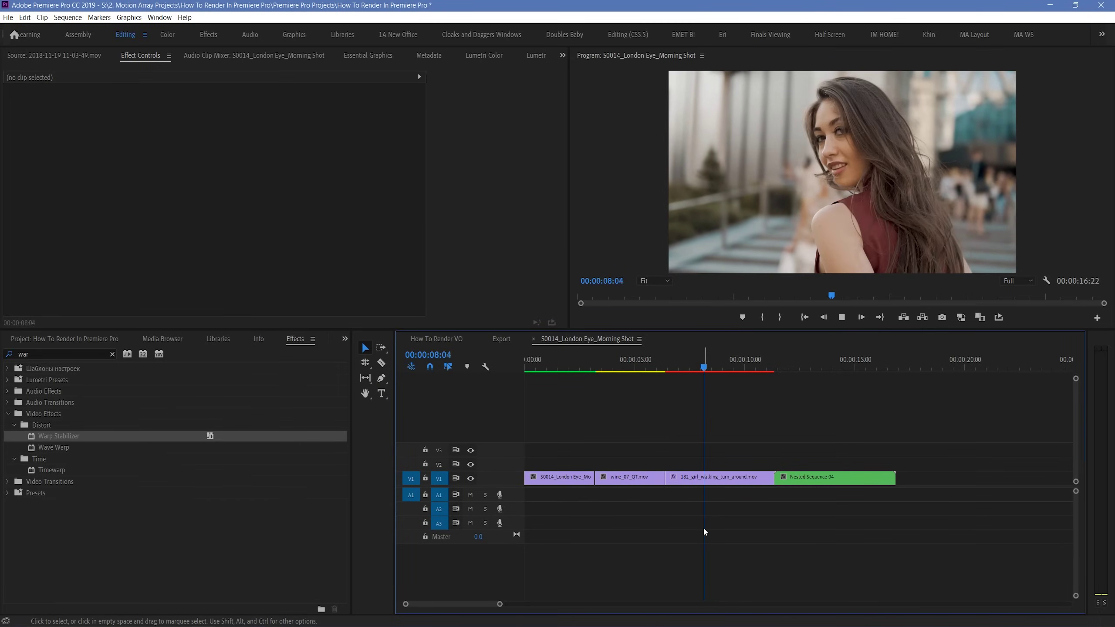
key("space")
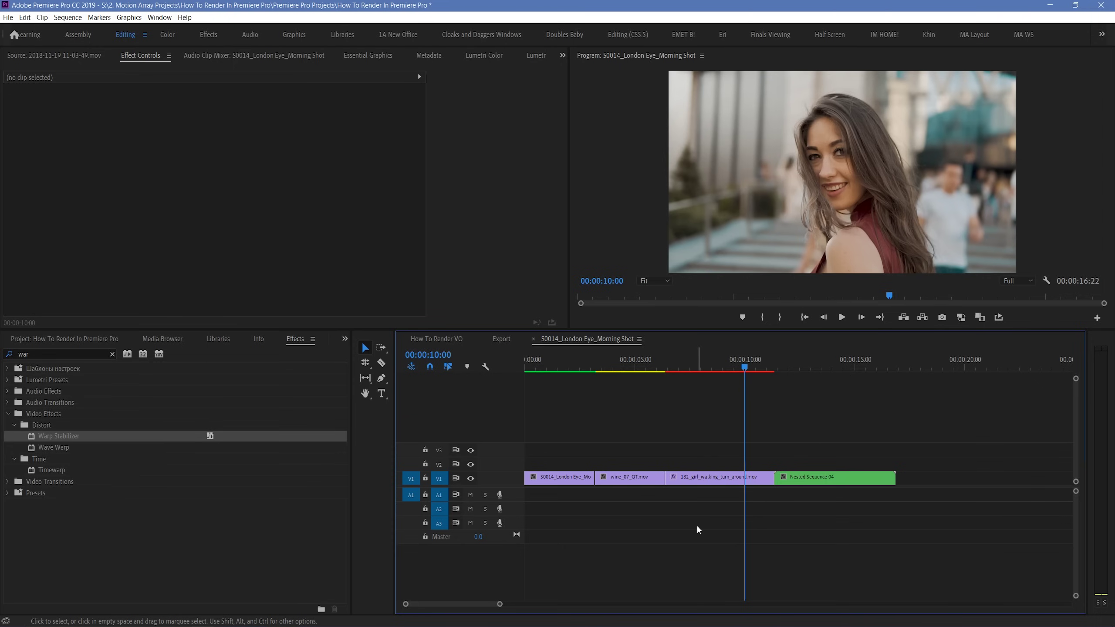
left_click(626, 483)
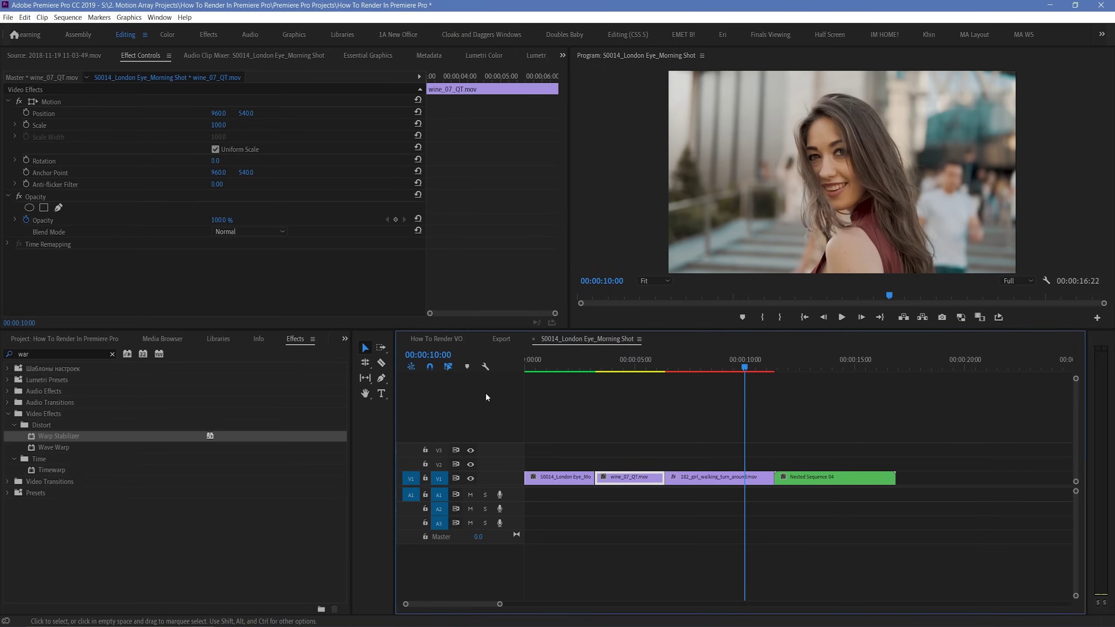
left_click_drag(62, 436, 631, 482)
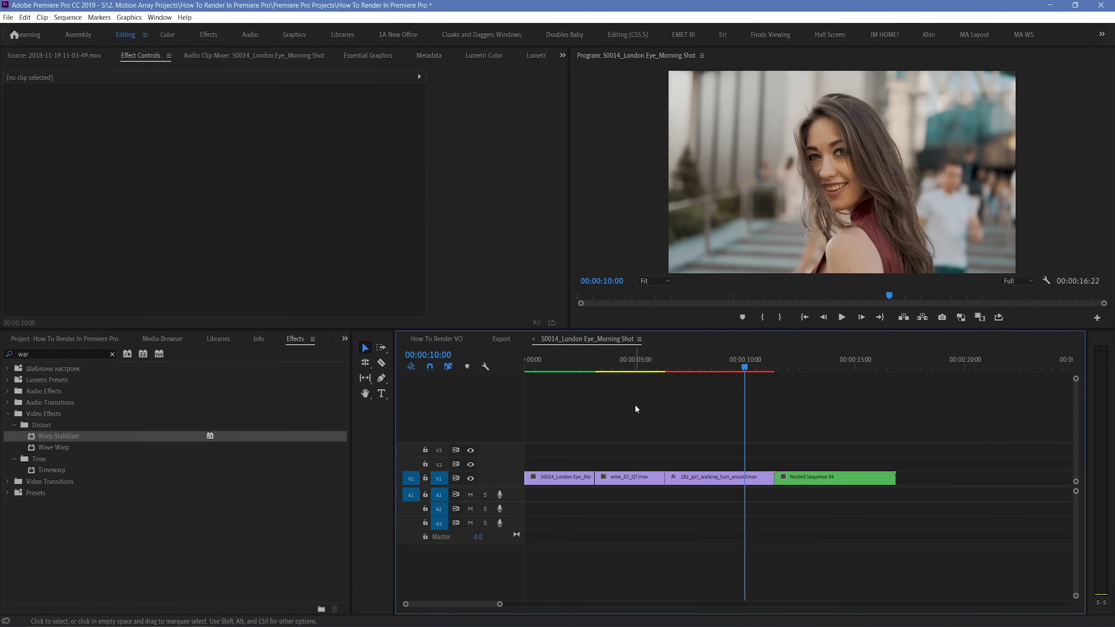
Delete the nested sequence clip from the timeline and return the playhead to the start.
left_click_drag(843, 456, 887, 516)
key("Delete")
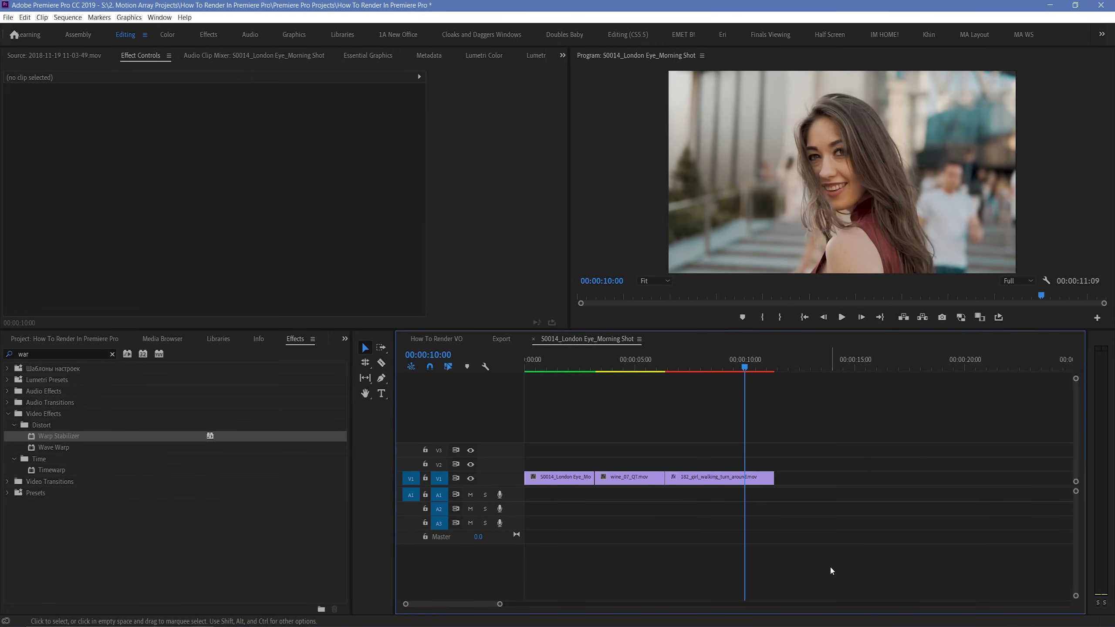
left_click_drag(651, 369, 481, 389)
Play the sequence, then render the red-marked effects from In to Out.
key("space")
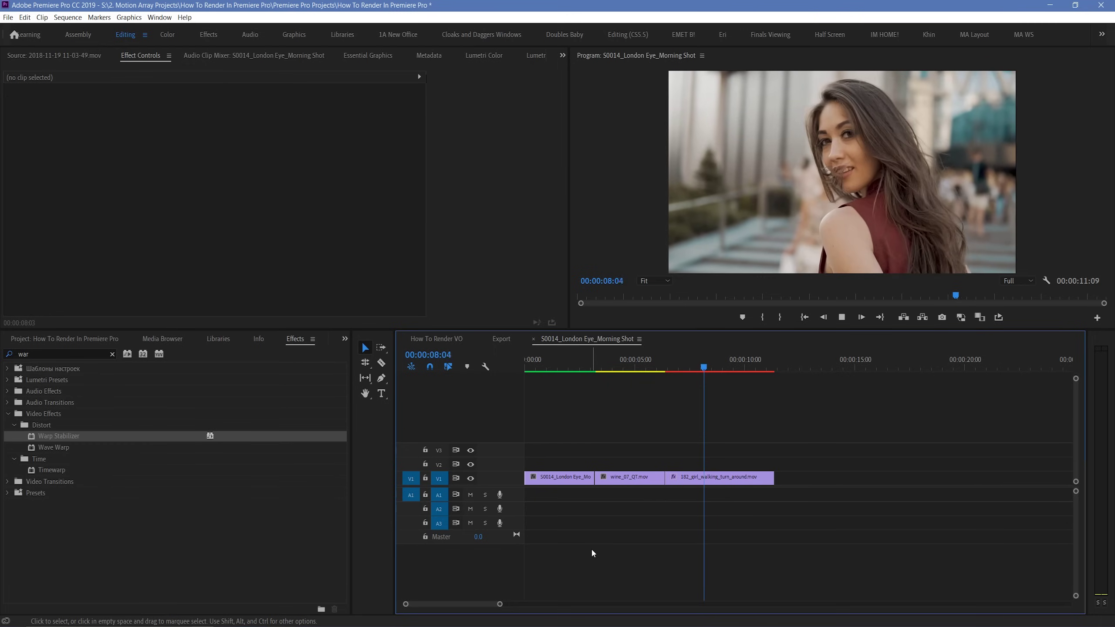
key("space")
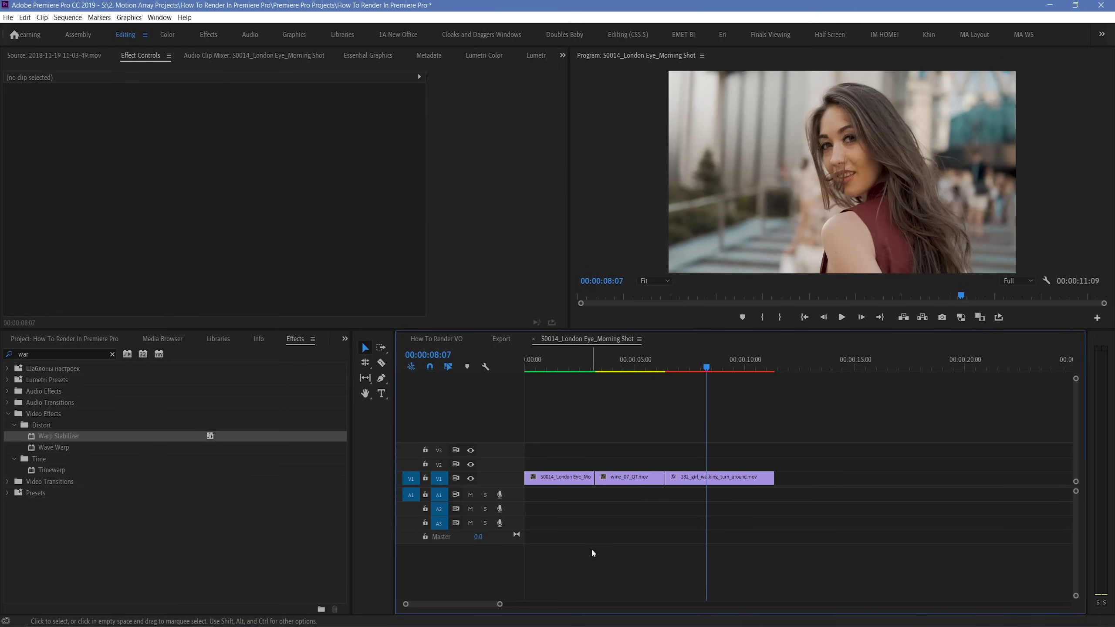
key("Return")
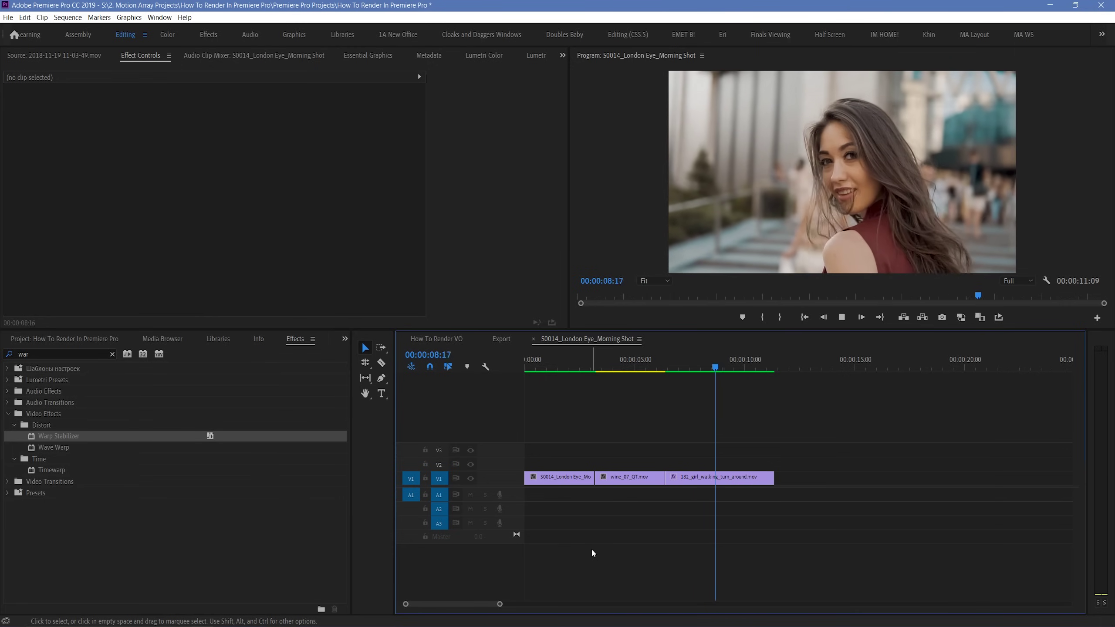
key("space")
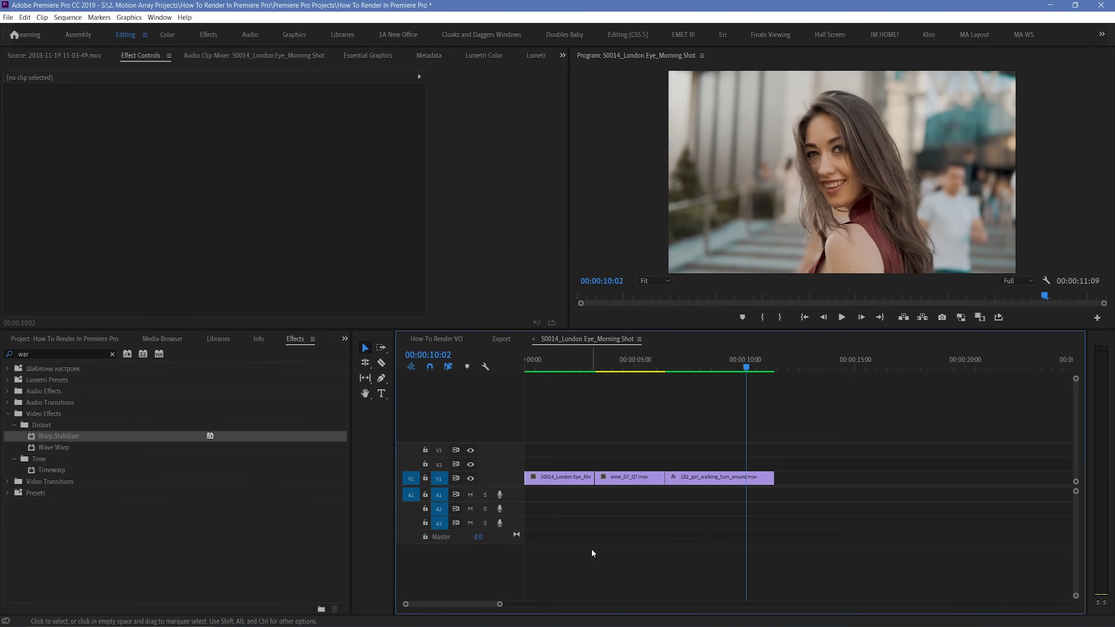
Render the entire sequence with Sequence > Render In to Out.
left_click(67, 17)
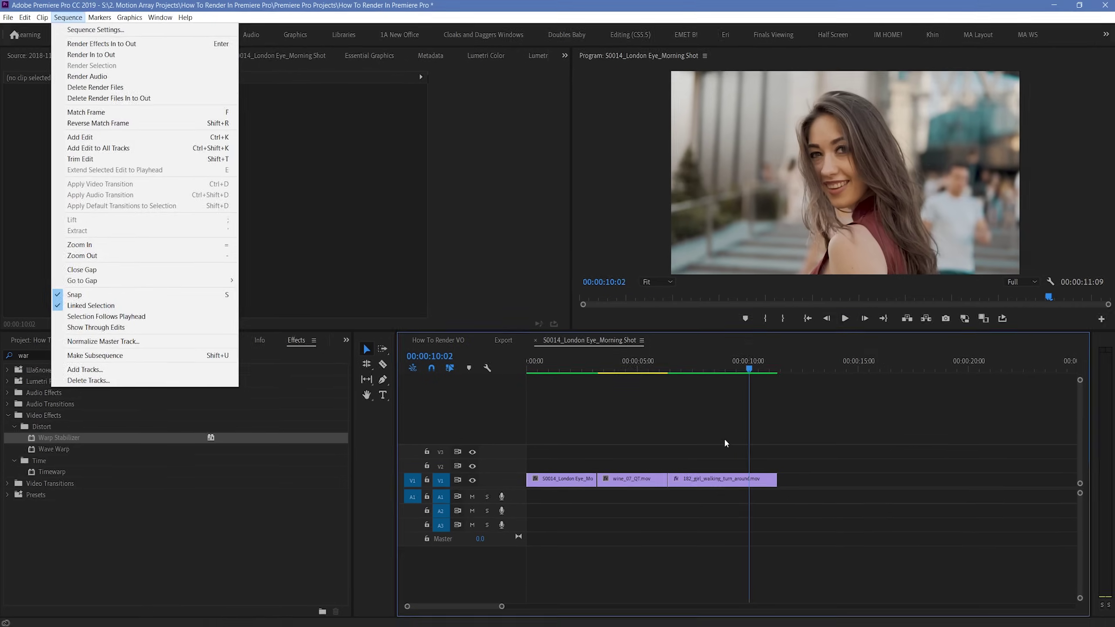
left_click(886, 442)
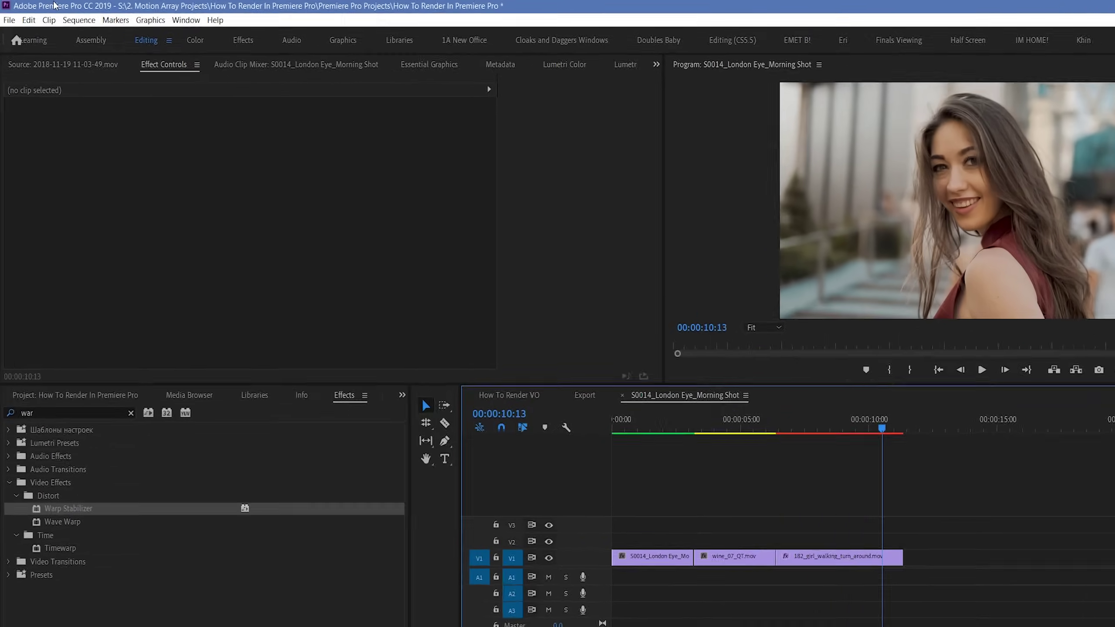
left_click(66, 17)
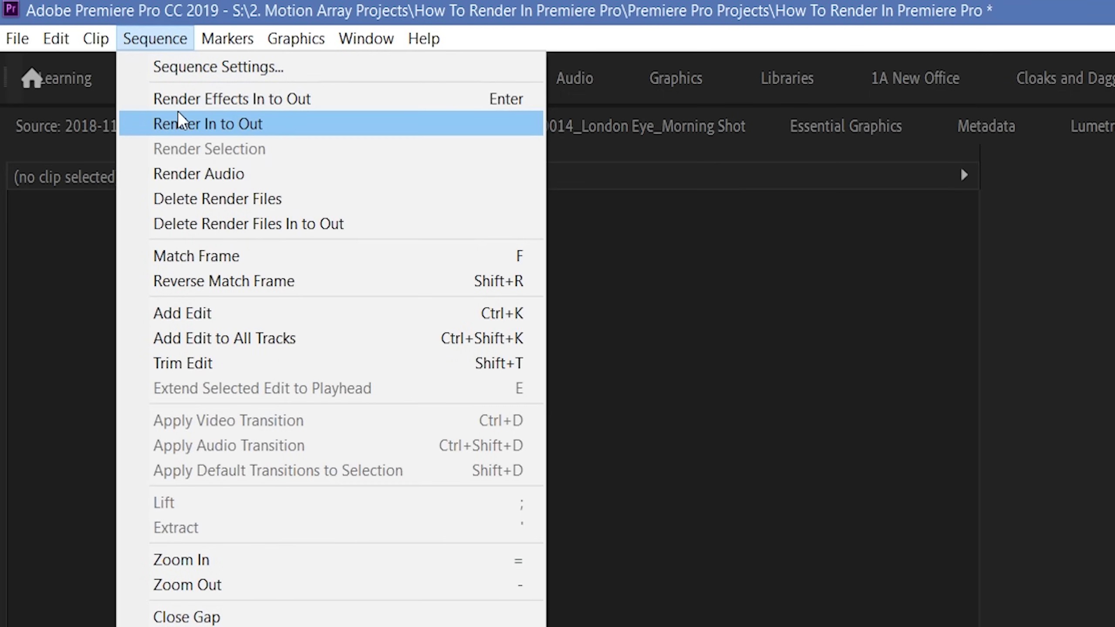
left_click(184, 125)
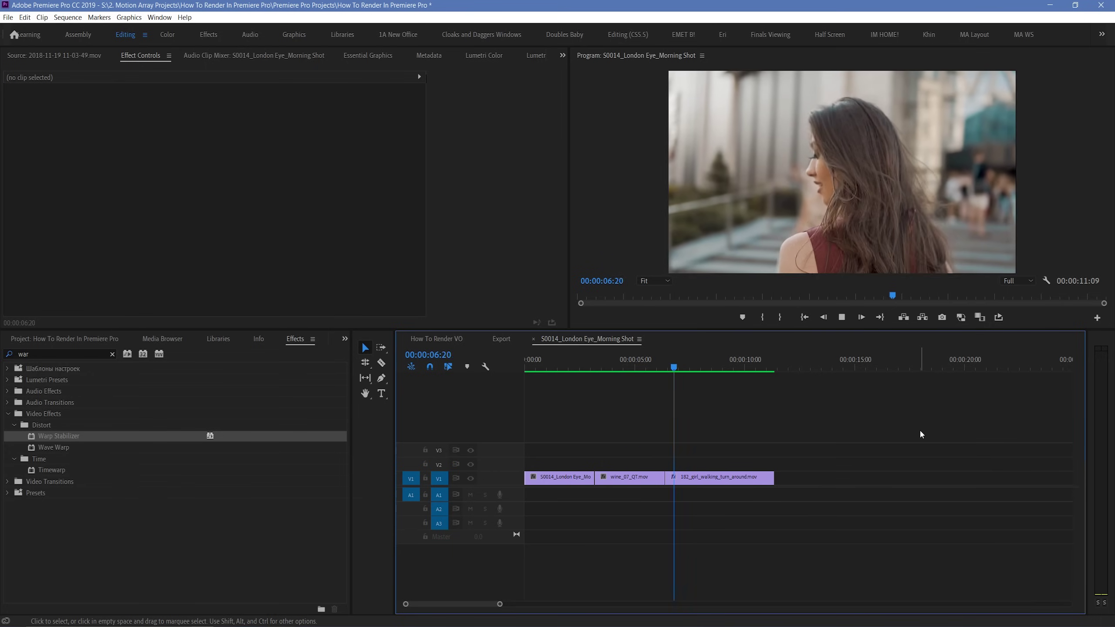
Select the 182_girl_walking_turn_around.mov clip and render only that selection.
key("space")
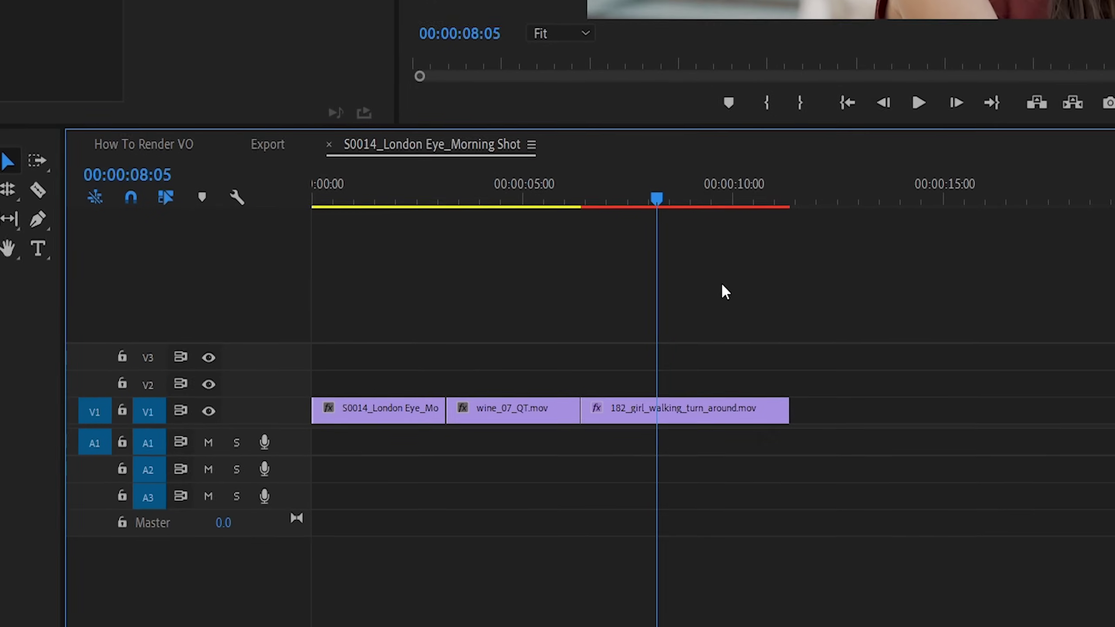
left_click(755, 408)
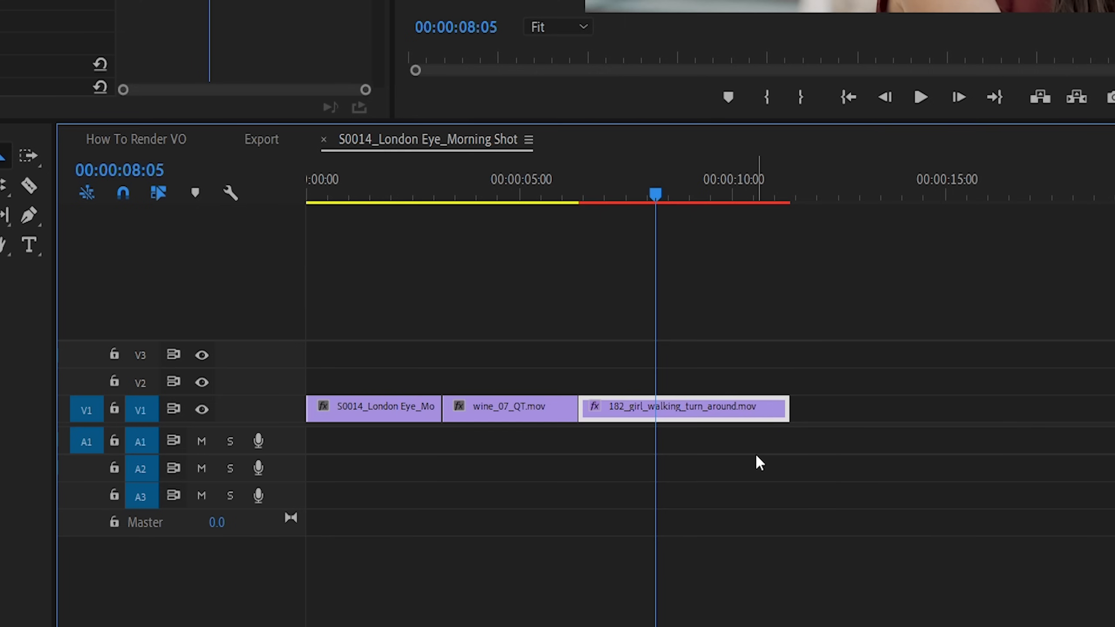
left_click(127, 33)
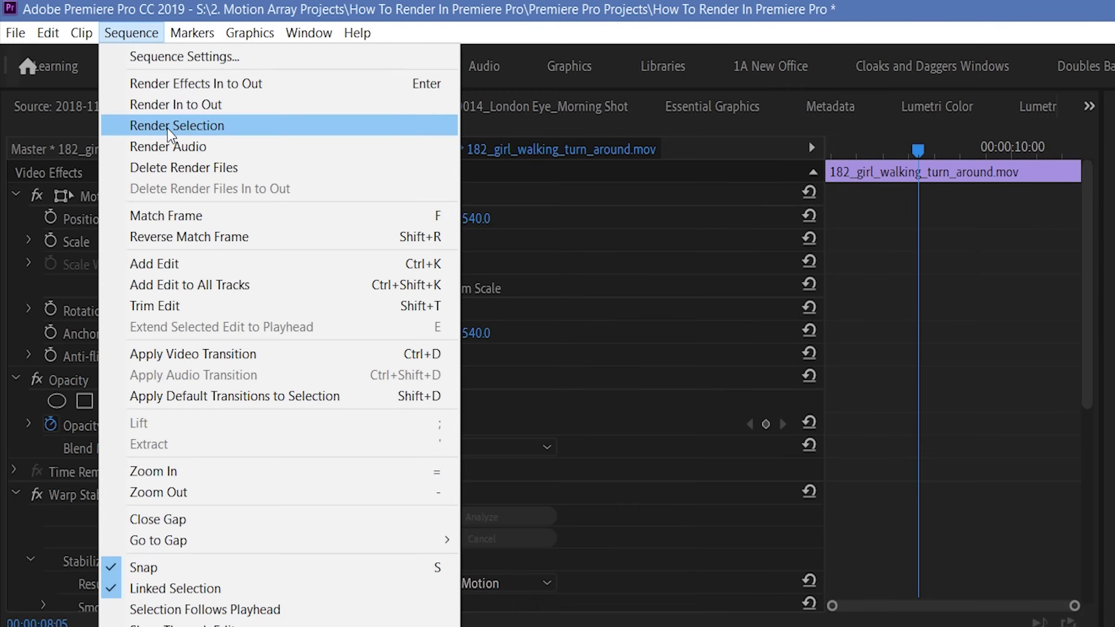
left_click(167, 128)
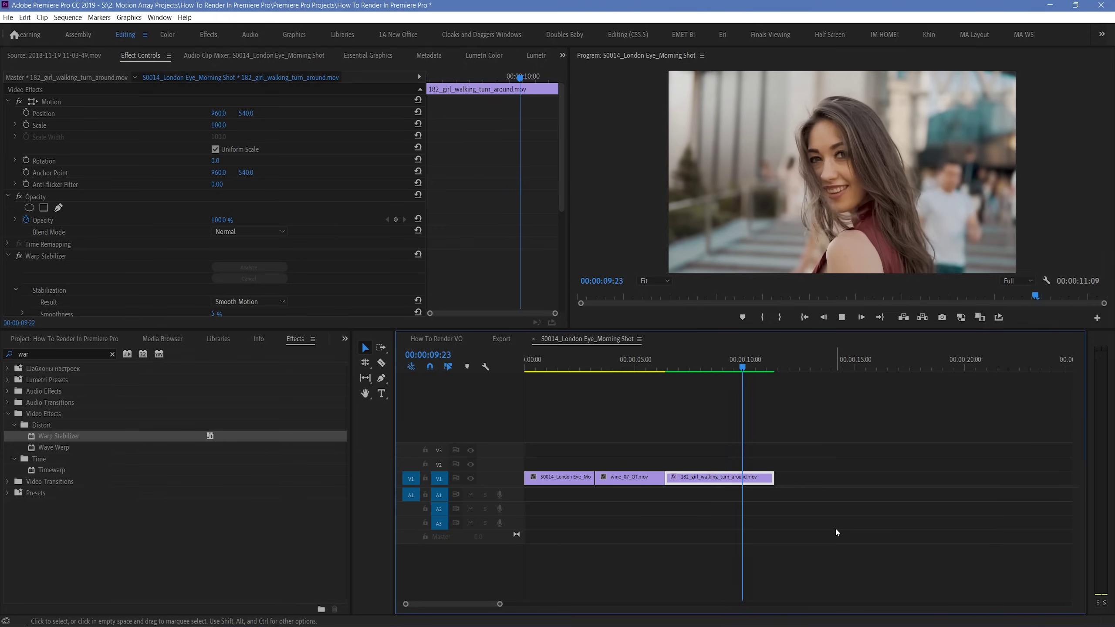
key("space")
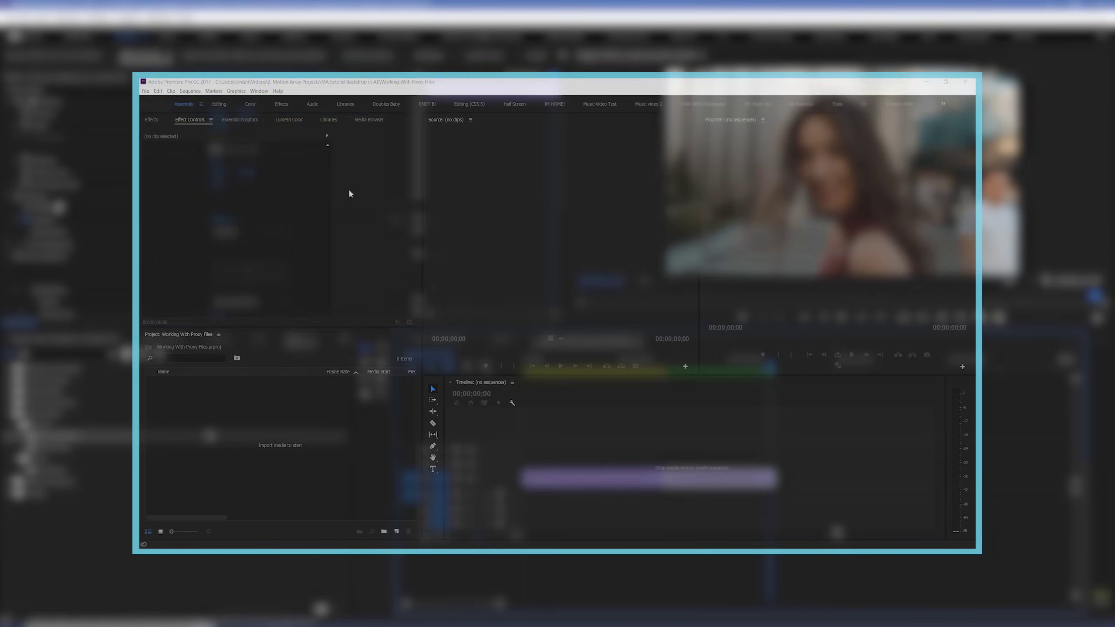
Import the R3D clip into the Working With Proxy Files project bin.
left_click_drag(303, 434, 304, 434)
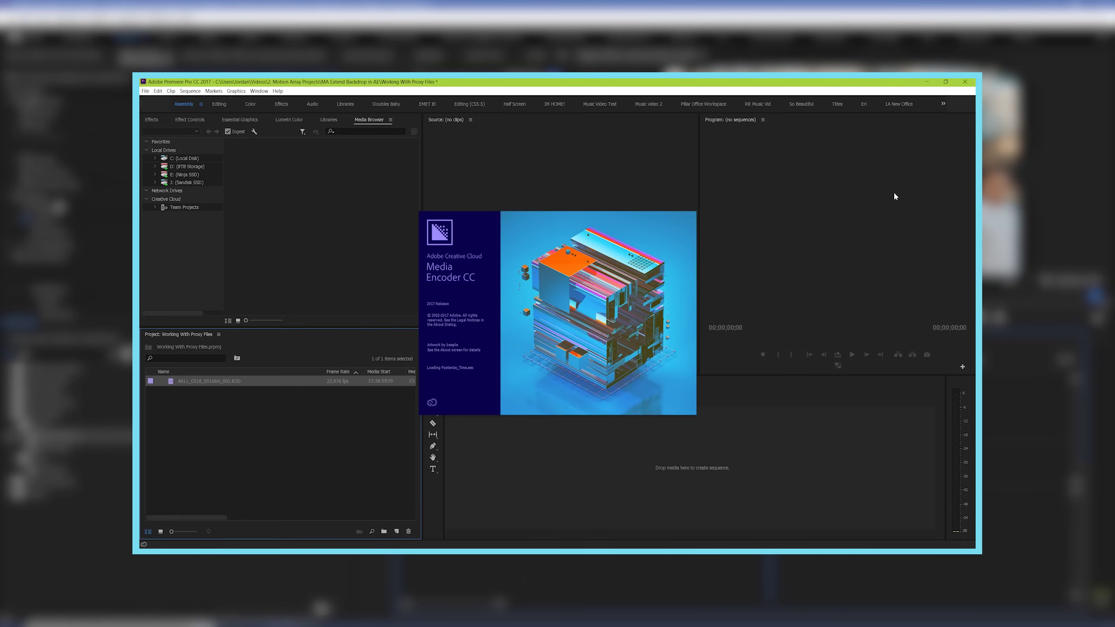